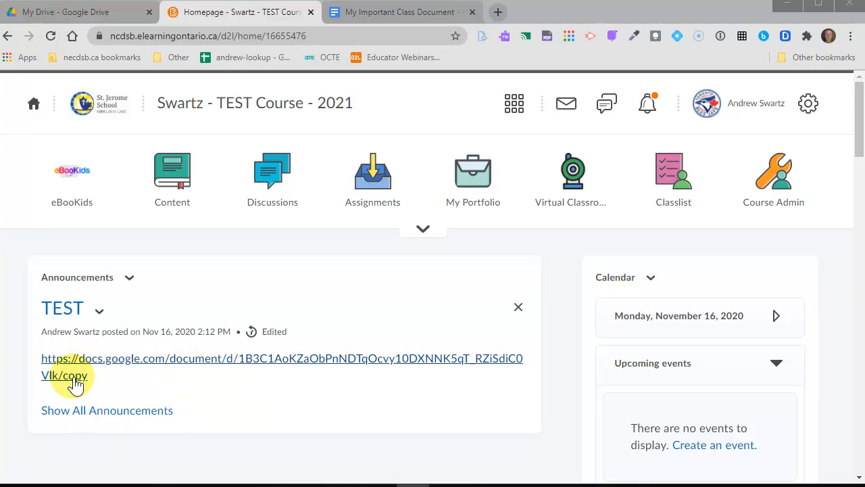
# - Set My Important Class Document to 'Anyone with the link' can view, copy its link, and return home
pyautogui.click(224, 360)
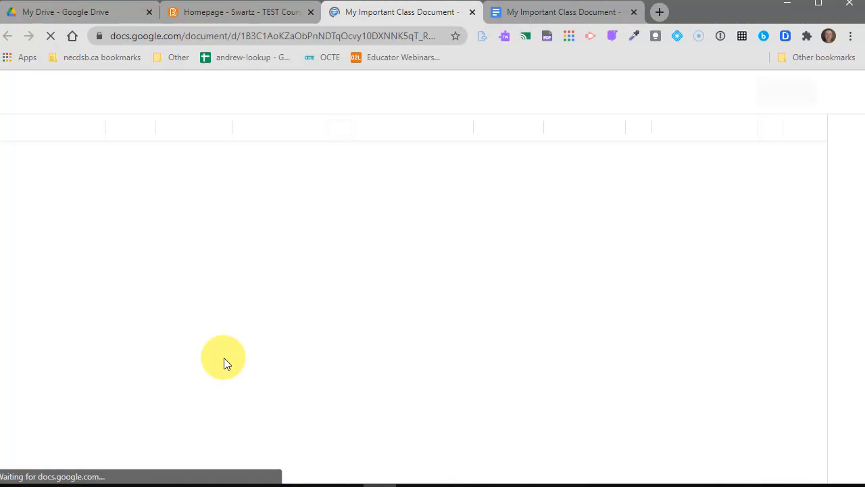
pyautogui.click(472, 13)
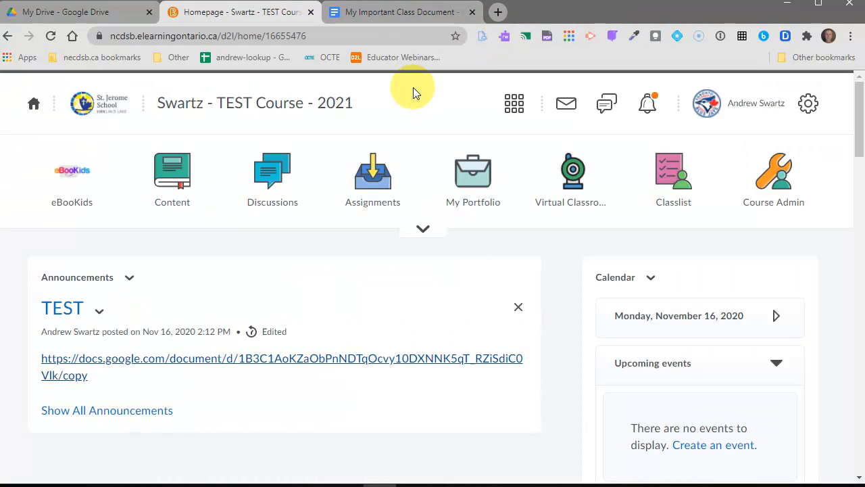
pyautogui.click(396, 12)
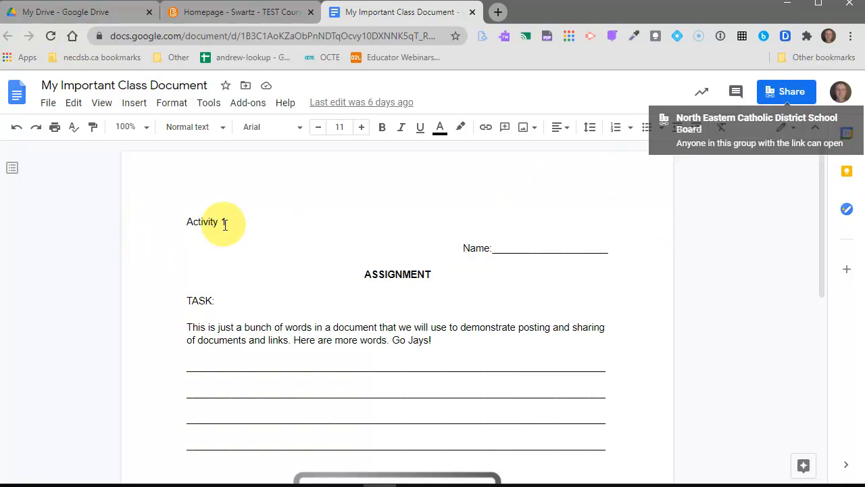
pyautogui.click(791, 94)
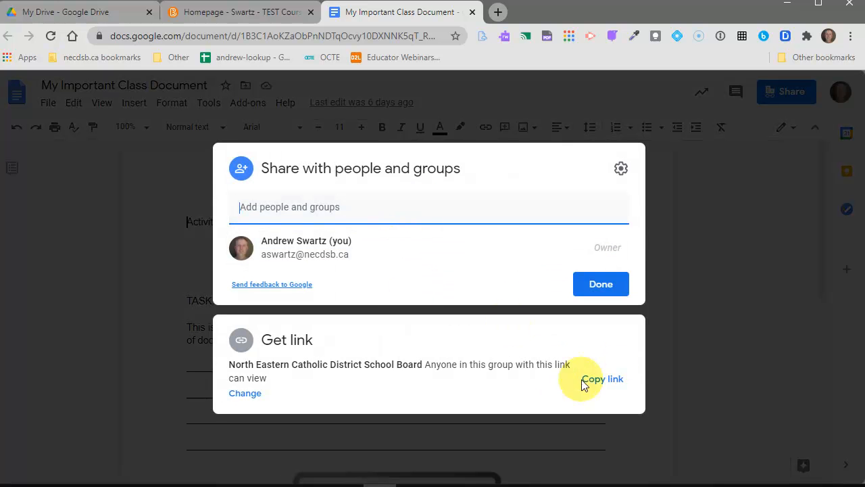
pyautogui.click(246, 394)
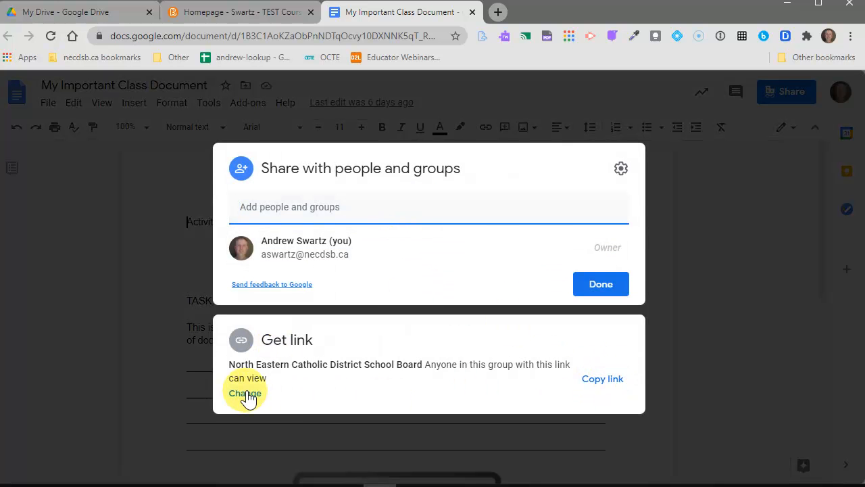
pyautogui.click(397, 331)
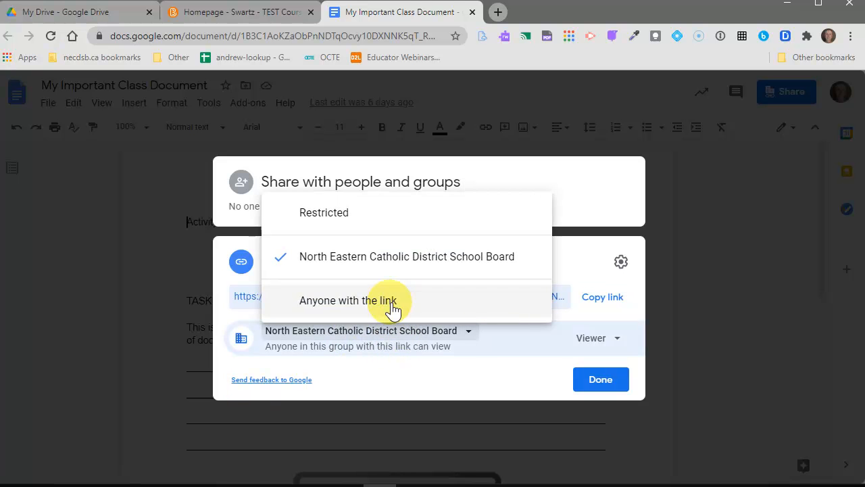
pyautogui.click(393, 309)
pyautogui.click(600, 381)
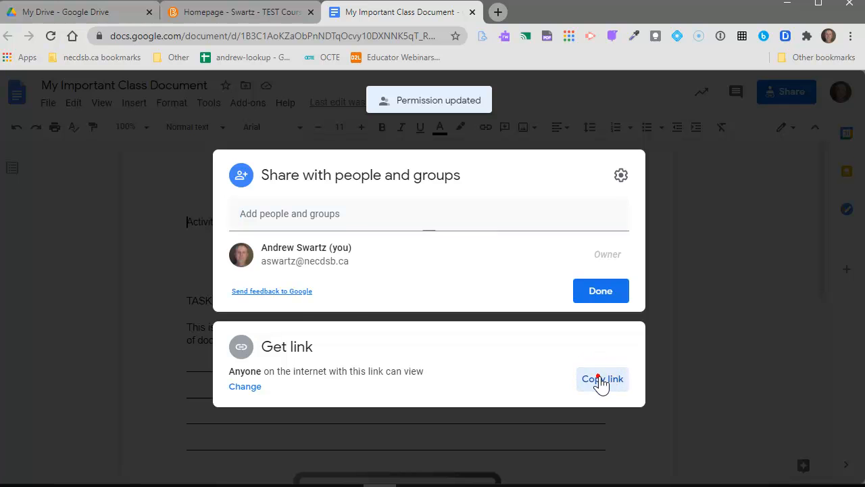
pyautogui.click(600, 380)
pyautogui.click(218, 10)
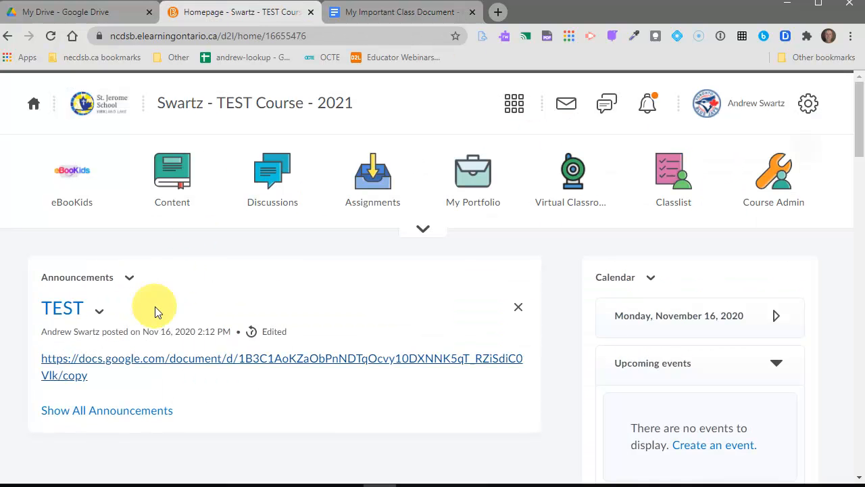
# - Start a new announcement with the headline TEST
pyautogui.click(129, 277)
pyautogui.click(166, 158)
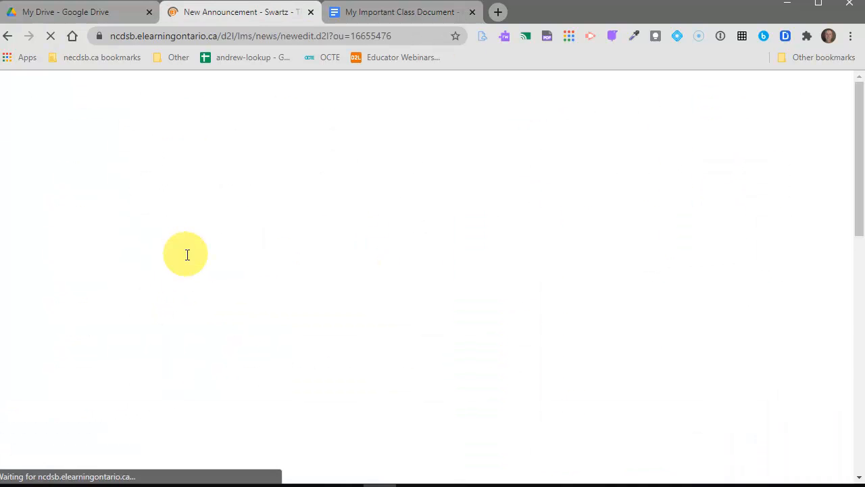
pyautogui.scroll(-2, 187, 267)
pyautogui.click(119, 224)
pyautogui.write('TEST')
# - Paste the copied document link into the announcement content and select it all
pyautogui.scroll(-1, 127, 302)
pyautogui.click(112, 290)
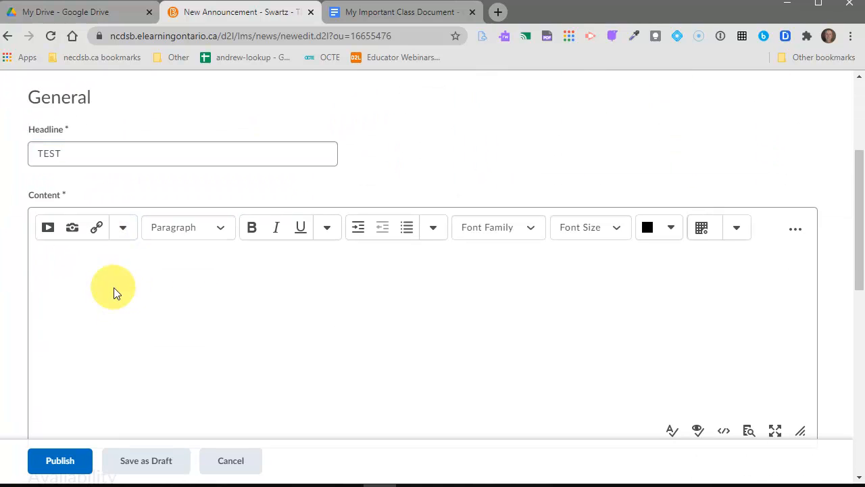
pyautogui.hotkey('ctrl', 'v')
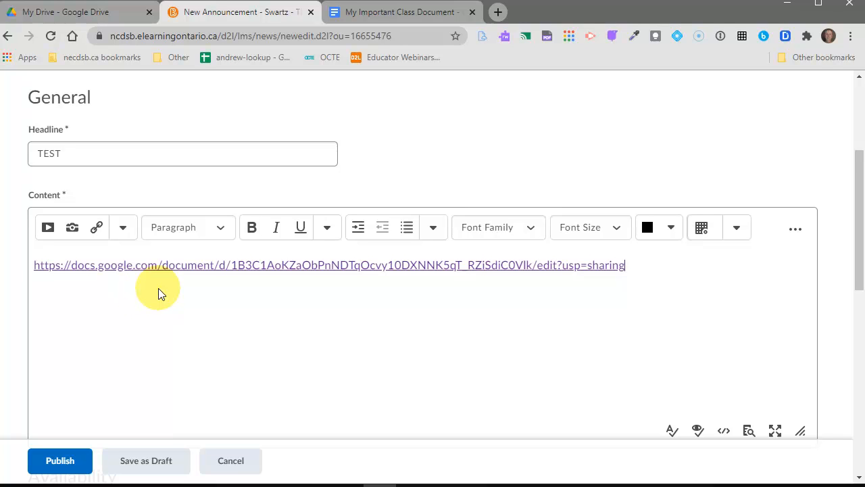
pyautogui.hotkey('ctrl', 'a')
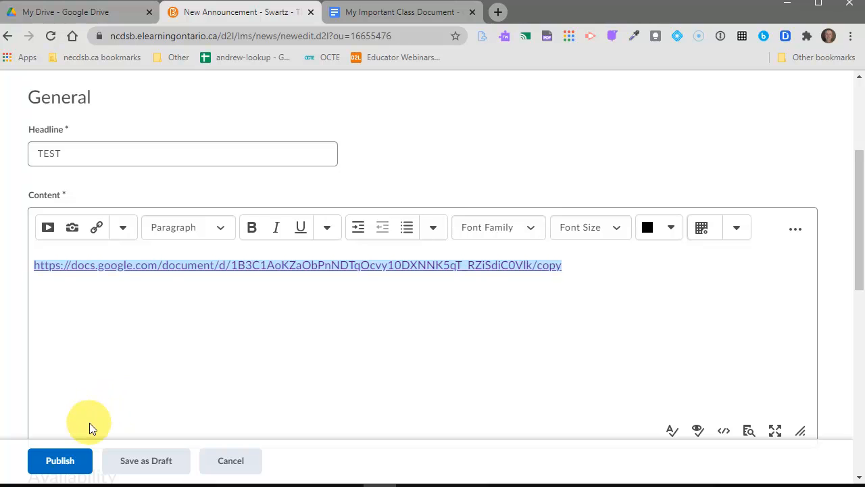
# - In the link's quicklink settings, replace the URL ending edit?usp=sharing with copy and update it
pyautogui.click(97, 231)
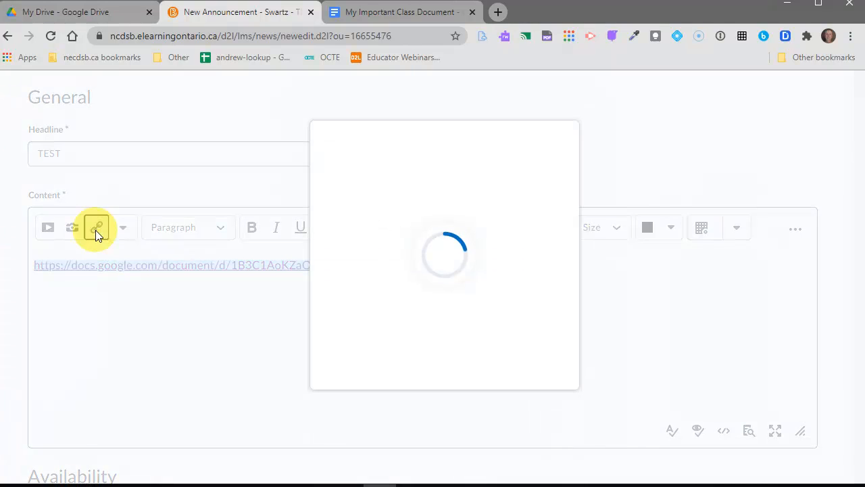
pyautogui.click(361, 236)
pyautogui.click(285, 297)
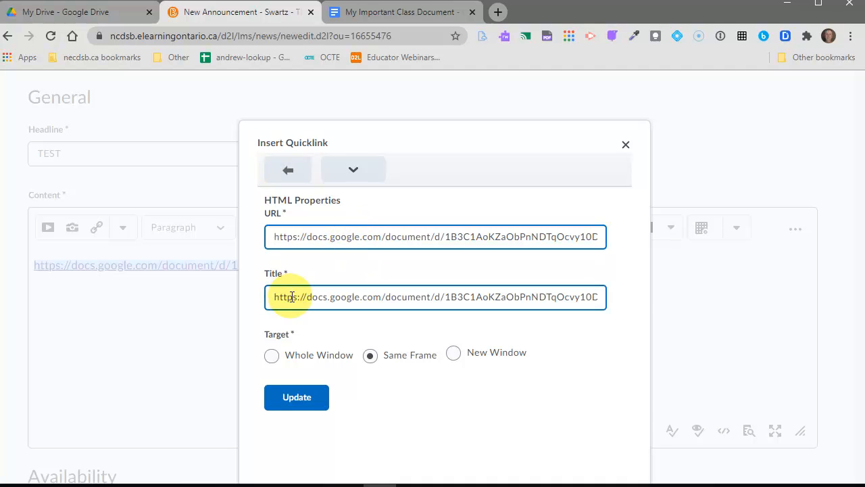
pyautogui.press('End')
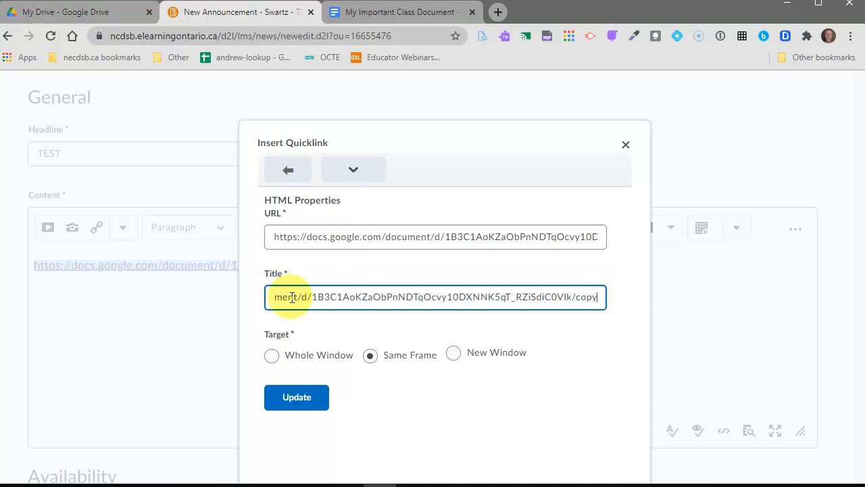
pyautogui.click(380, 236)
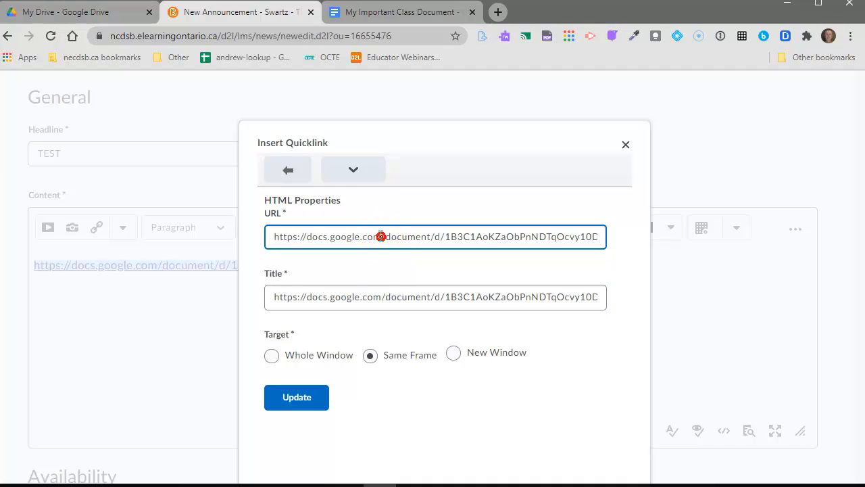
pyautogui.press('End')
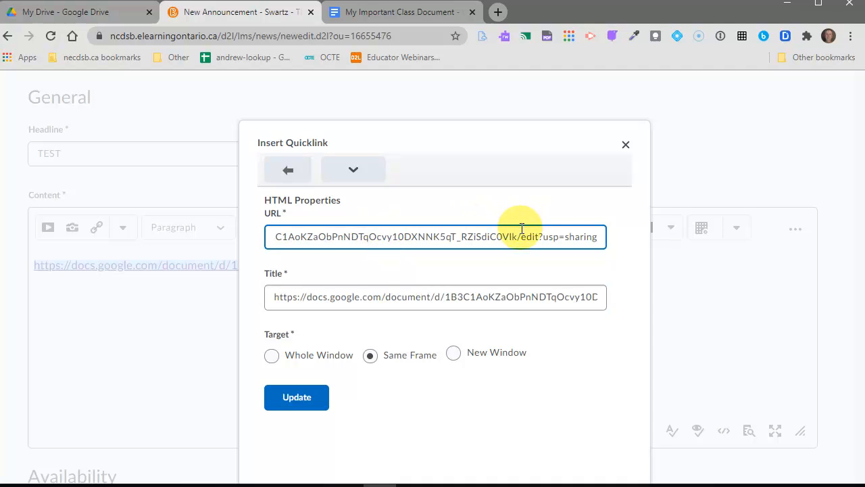
pyautogui.moveTo(520, 237); pyautogui.dragTo(633, 245)
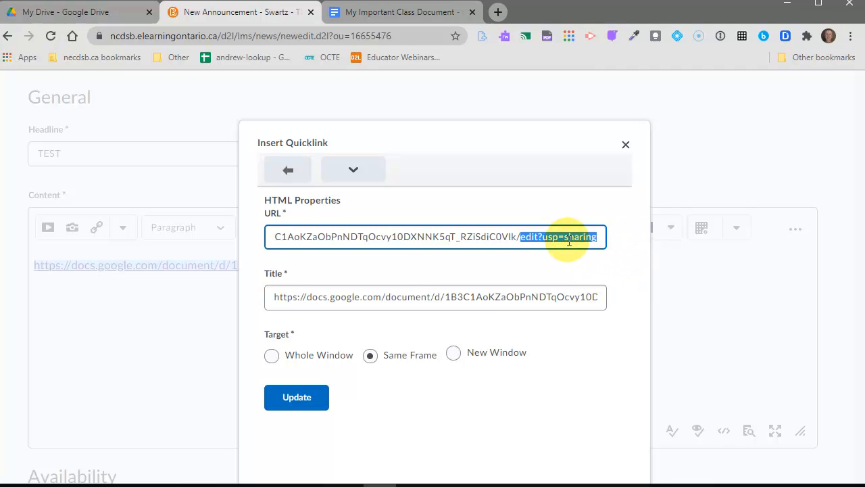
pyautogui.write('copy')
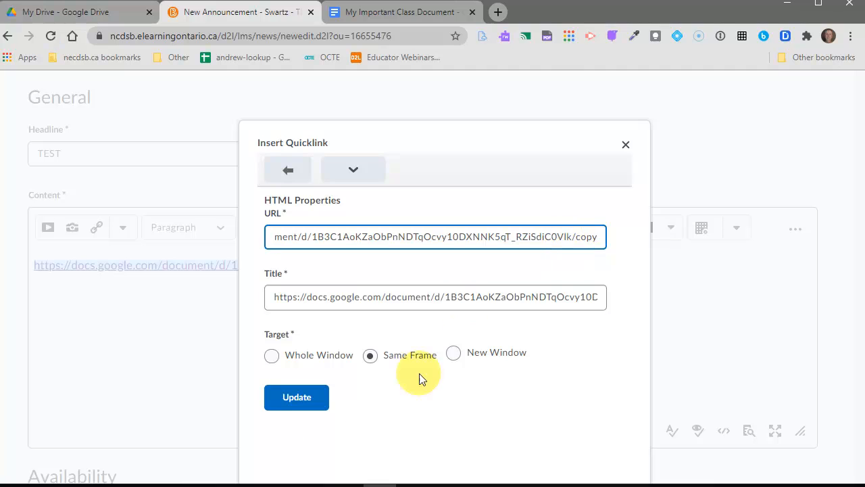
pyautogui.click(285, 406)
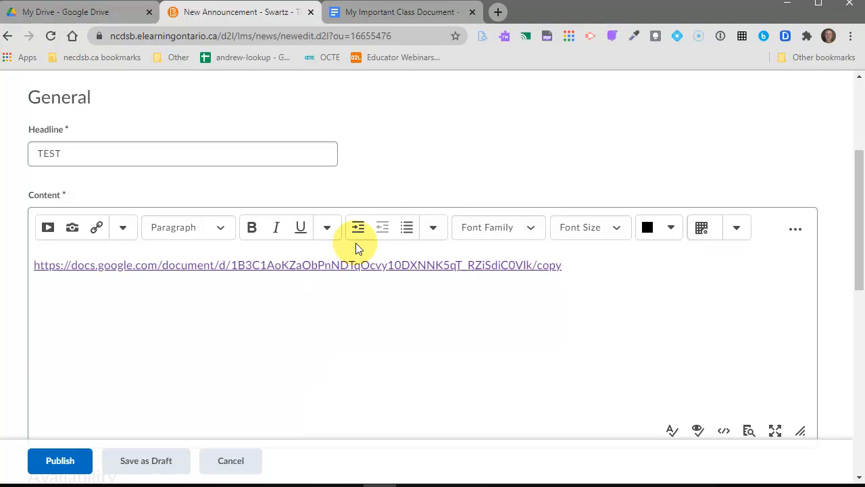
# - Copy the class document's view link again from its sharing settings and close the dialog
pyautogui.click(396, 14)
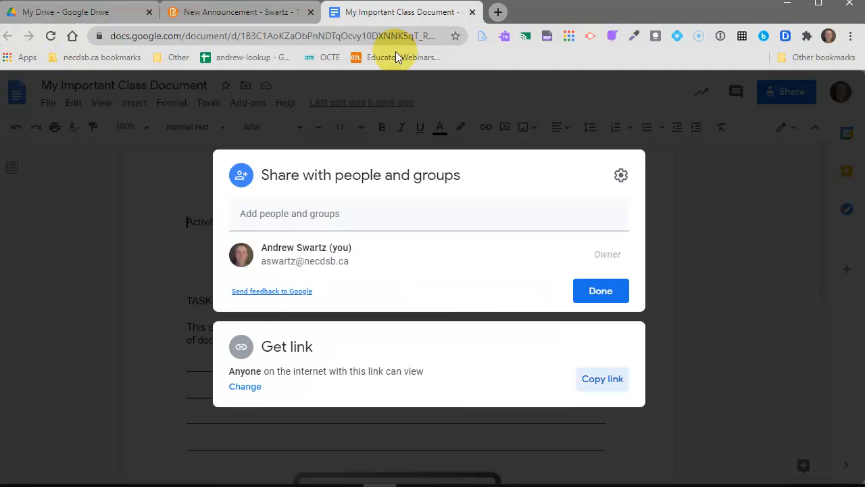
pyautogui.click(600, 290)
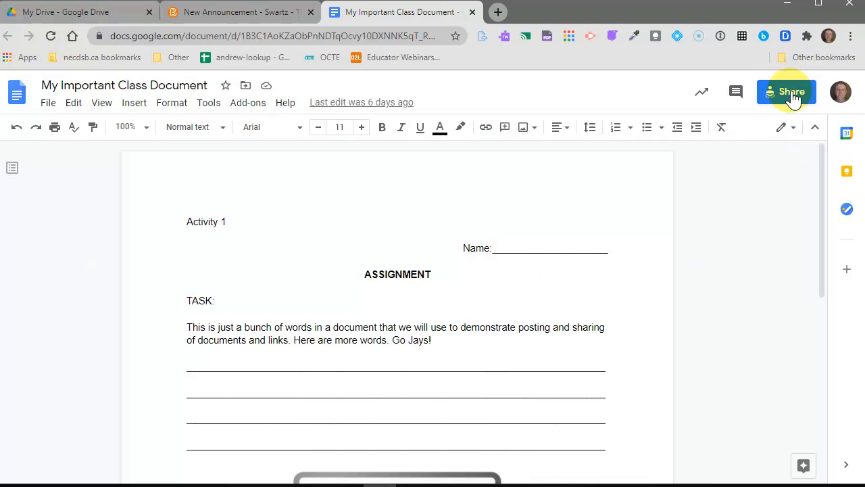
pyautogui.click(791, 93)
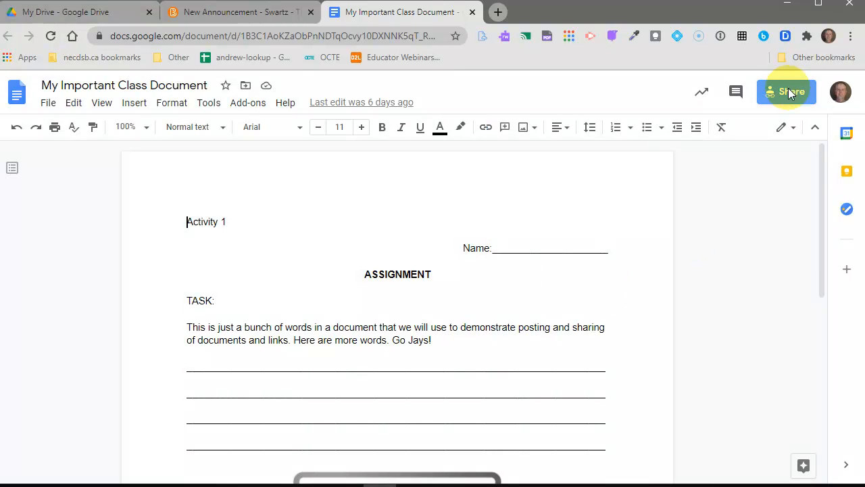
pyautogui.click(237, 390)
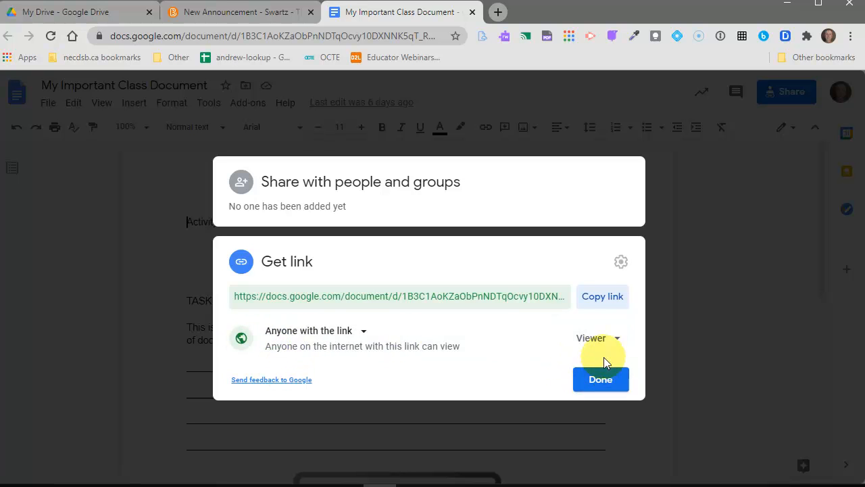
pyautogui.click(612, 297)
pyautogui.click(304, 104)
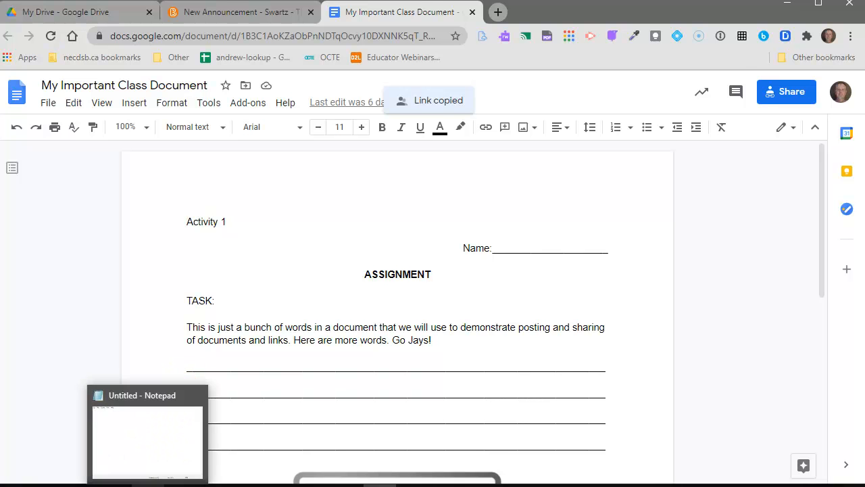
# - Paste the share link into Notepad, rewrite its ending to /copy, select it, and return to the announcement
pyautogui.click(147, 484)
pyautogui.moveTo(396, 16); pyautogui.dragTo(392, 20)
pyautogui.click(248, 44)
pyautogui.hotkey('ctrl', 'v')
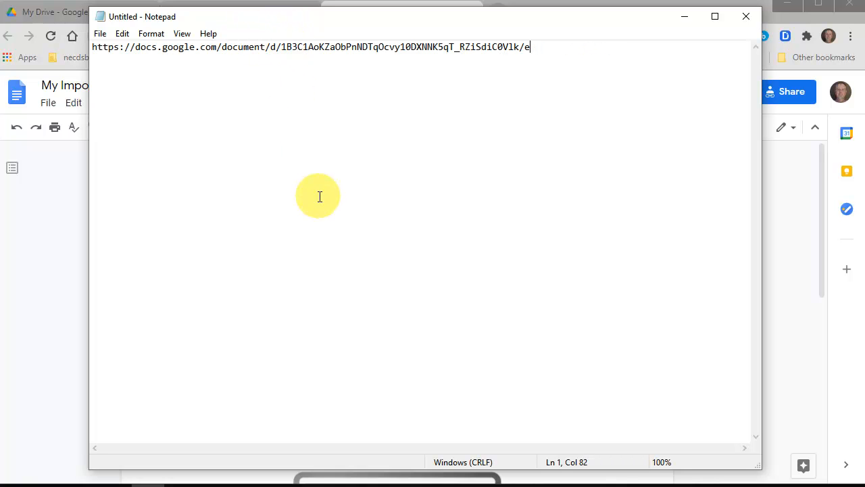
pyautogui.write('copy')
pyautogui.hotkey('ctrl', 'a')
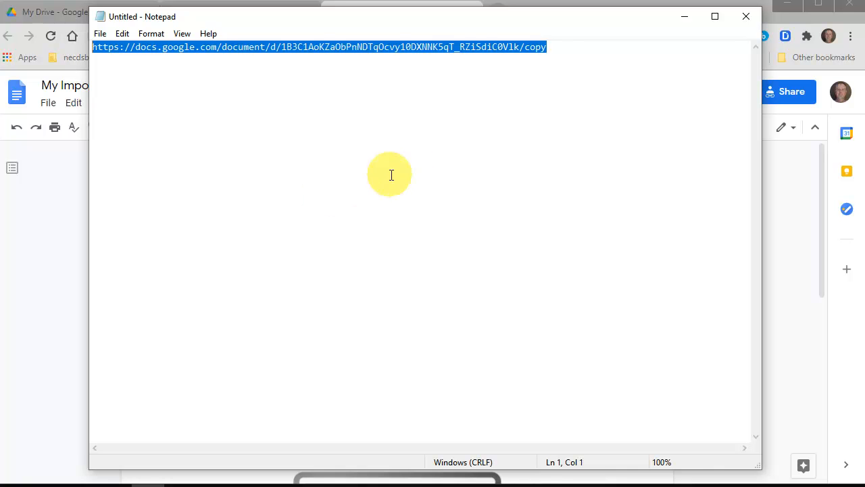
pyautogui.click(684, 16)
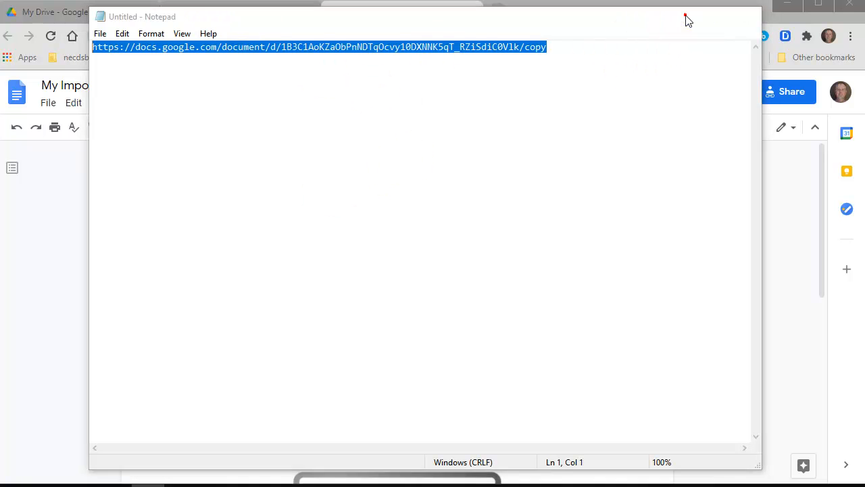
pyautogui.click(203, 12)
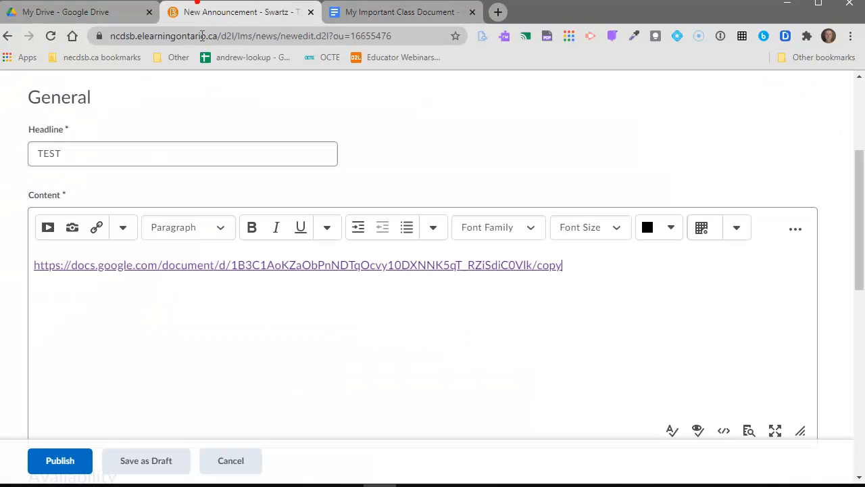
# - Paste the /copy link into the content, remove the original link line, and select the new one
pyautogui.click(475, 296)
pyautogui.hotkey('ctrl', 'v')
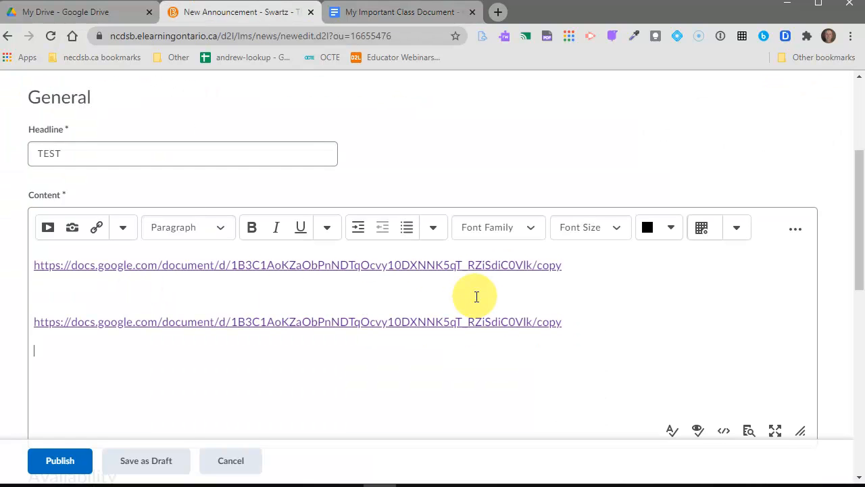
pyautogui.hotkey('ctrl', 'z')
pyautogui.tripleClick(150, 326)
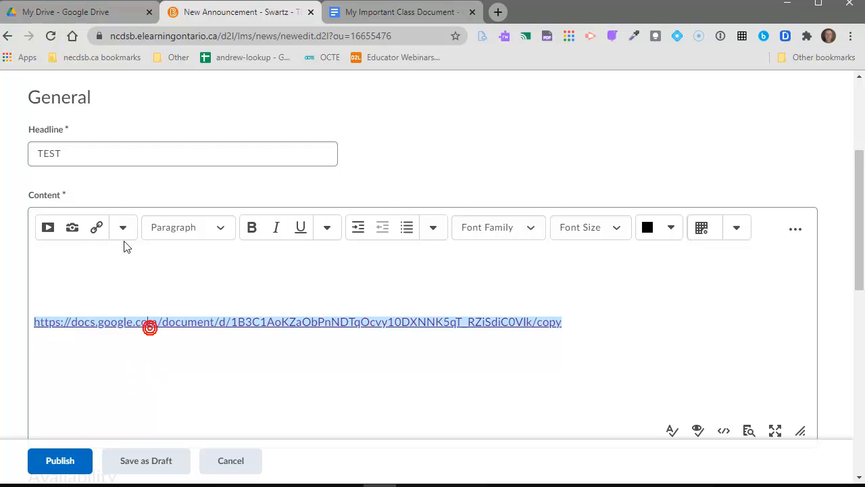
# - Append 'copy' to both the quicklink's URL and Title, then switch back to Notepad
pyautogui.click(98, 228)
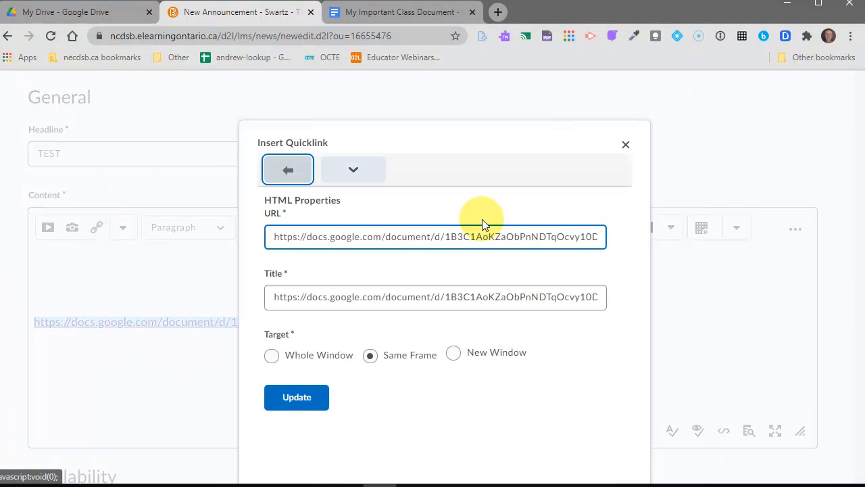
pyautogui.press('End')
pyautogui.write('copy')
pyautogui.click(542, 296)
pyautogui.press('Right')
pyautogui.press('Right')
pyautogui.press('Right')
pyautogui.press('Right')
pyautogui.press('Right')
pyautogui.press('Right')
pyautogui.press('Right')
pyautogui.press('Right')
pyautogui.press('Right')
pyautogui.press('Right')
pyautogui.press('Right')
pyautogui.press('Right')
pyautogui.press('Right')
pyautogui.press('Right')
pyautogui.press('Right')
pyautogui.press('Right')
pyautogui.press('Right')
pyautogui.press('Right')
pyautogui.press('Right')
pyautogui.press('Right')
pyautogui.press('Right')
pyautogui.press('Right')
pyautogui.press('Right')
pyautogui.press('Right')
pyautogui.press('Right')
pyautogui.press('Right')
pyautogui.press('Right')
pyautogui.write('copy')
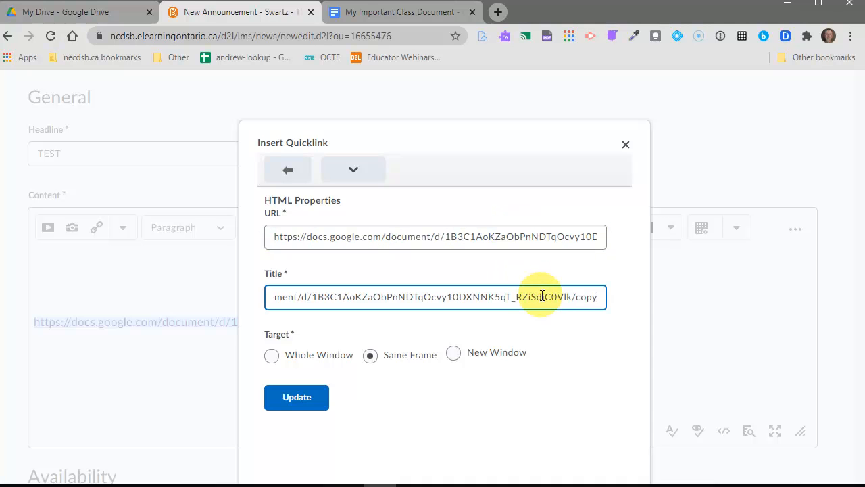
pyautogui.click(625, 144)
pyautogui.hotkey('alt', 'Tab')
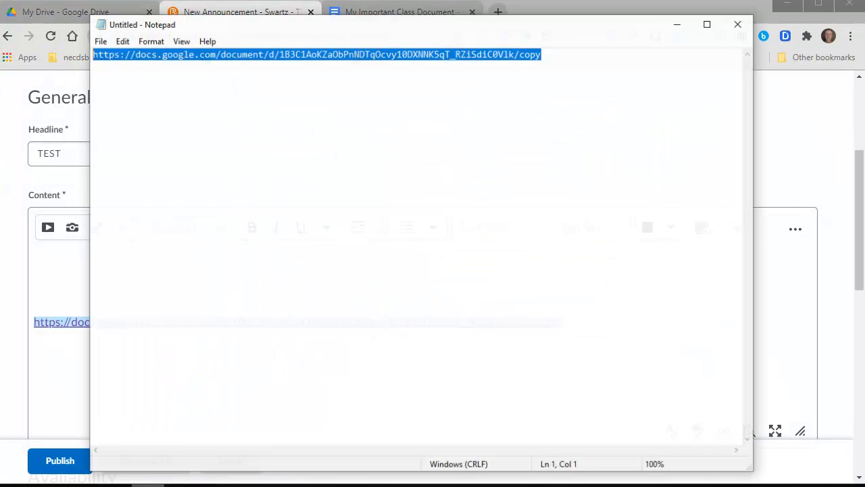
pyautogui.click(357, 180)
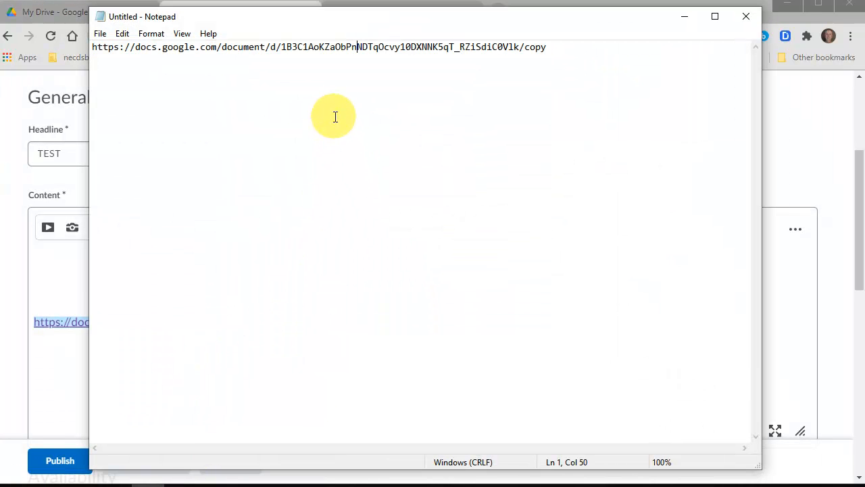
# - Publish the TEST announcement, check its /copy link opens the Docs make-a-copy page, then go back
pyautogui.click(686, 18)
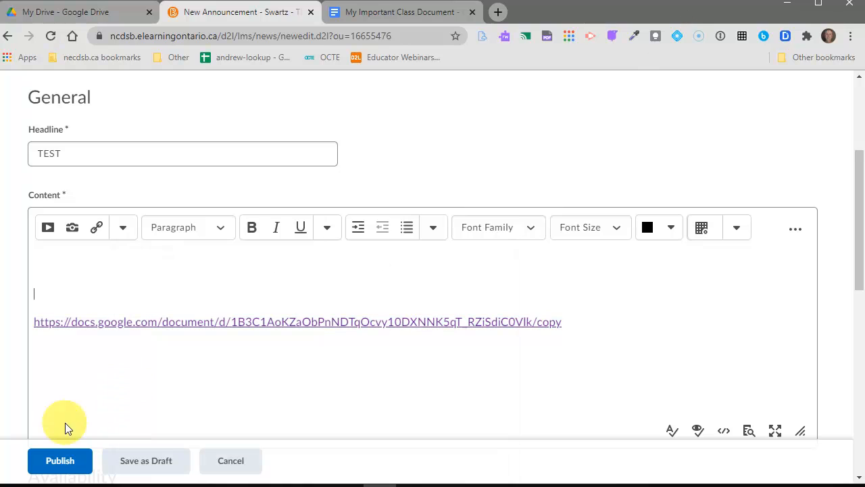
pyautogui.click(62, 462)
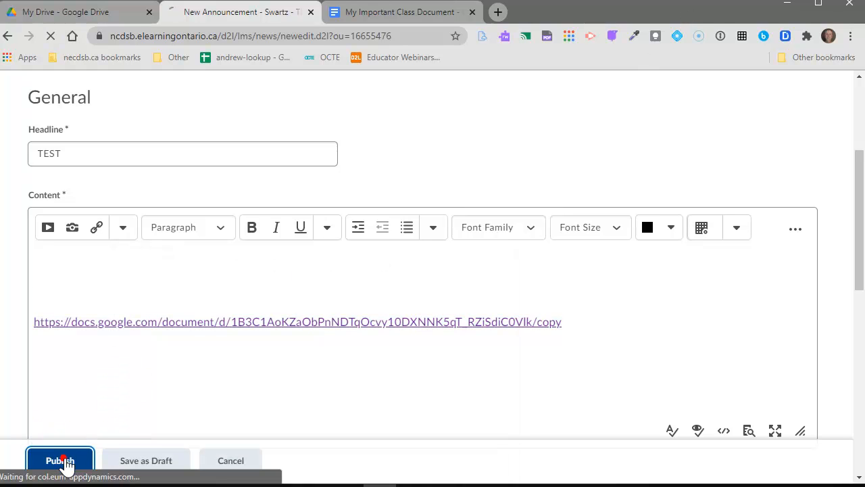
pyautogui.scroll(-3, 291, 346)
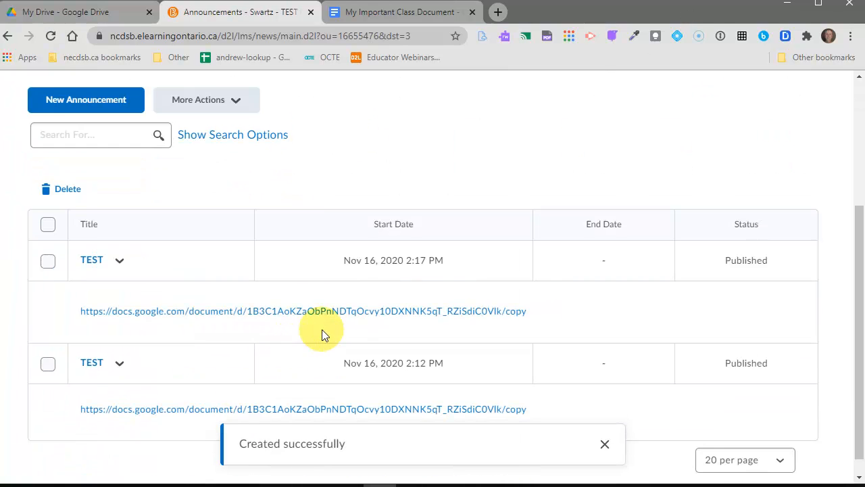
pyautogui.click(338, 314)
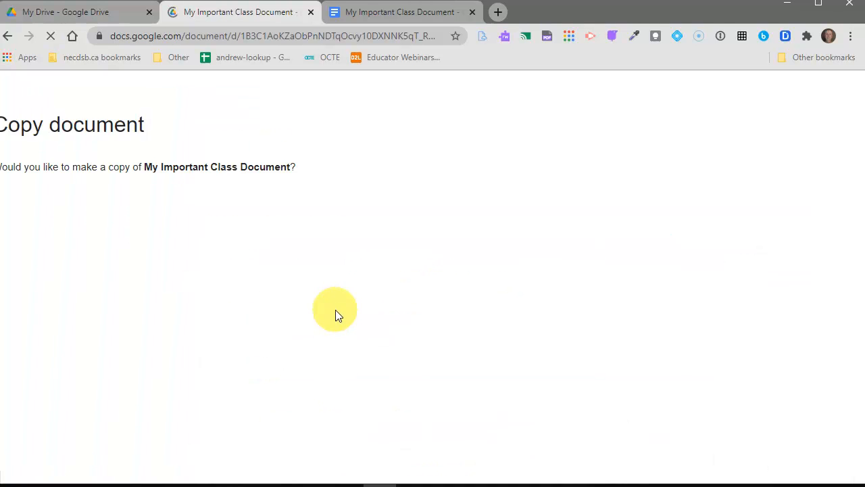
pyautogui.click(4, 38)
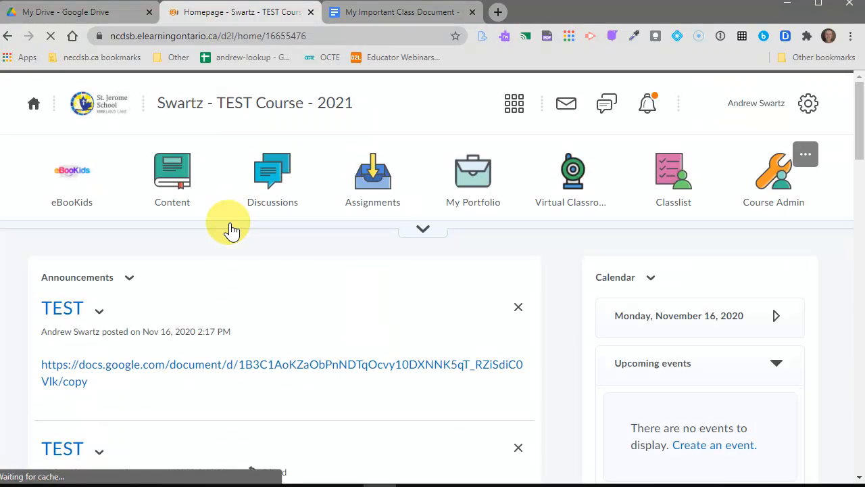
# - Create a second new announcement headlined TEST, leaving its content empty
pyautogui.click(129, 278)
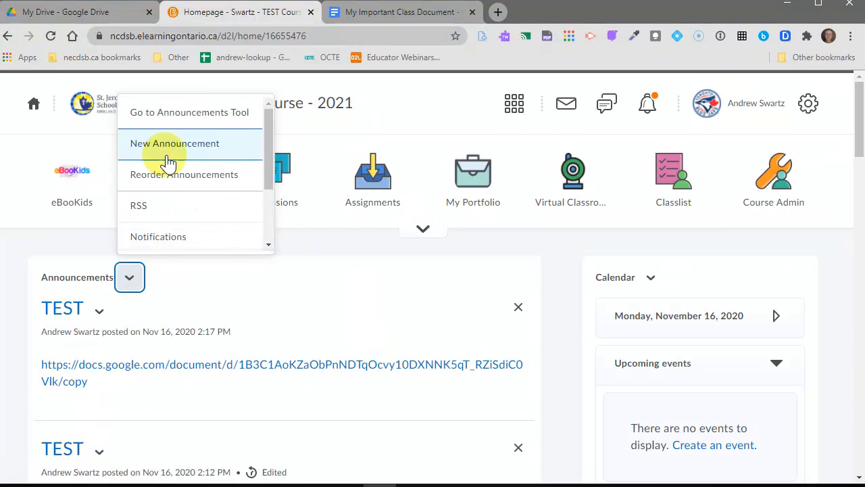
pyautogui.click(167, 156)
pyautogui.click(105, 153)
pyautogui.click(103, 152)
pyautogui.write('TEST')
pyautogui.click(236, 293)
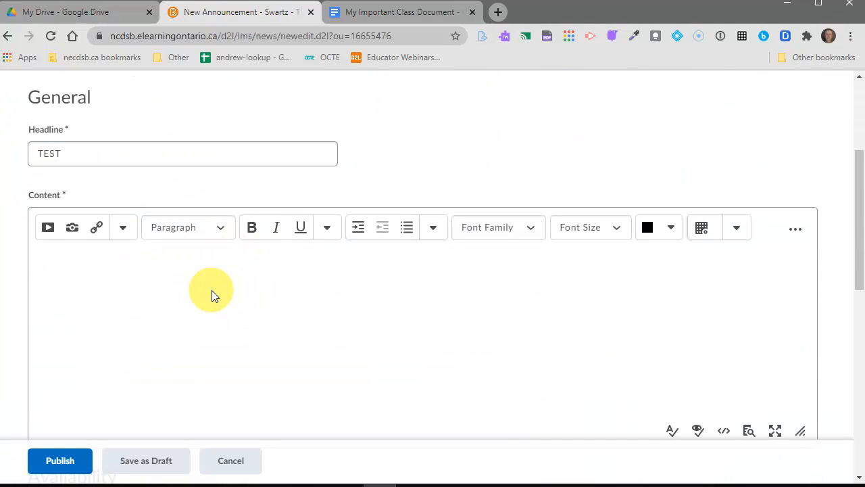
pyautogui.click(376, 17)
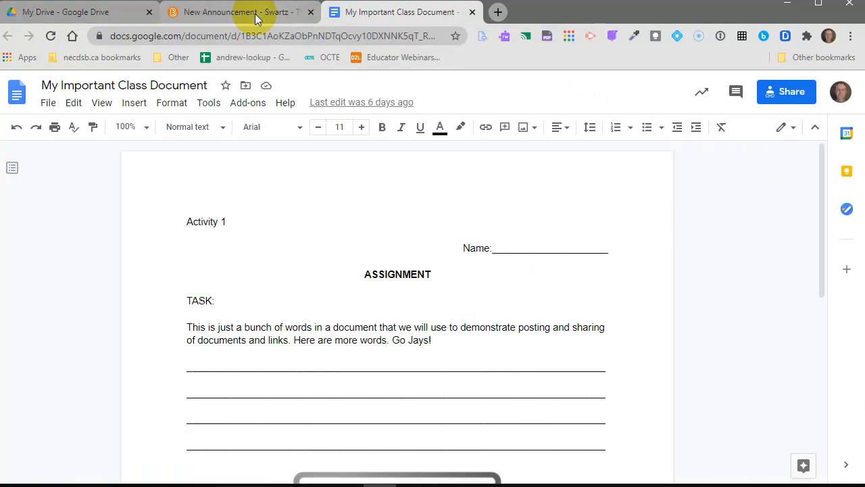
# - Copy the class document's share link from Google Docs and return to the announcement editor
pyautogui.click(789, 95)
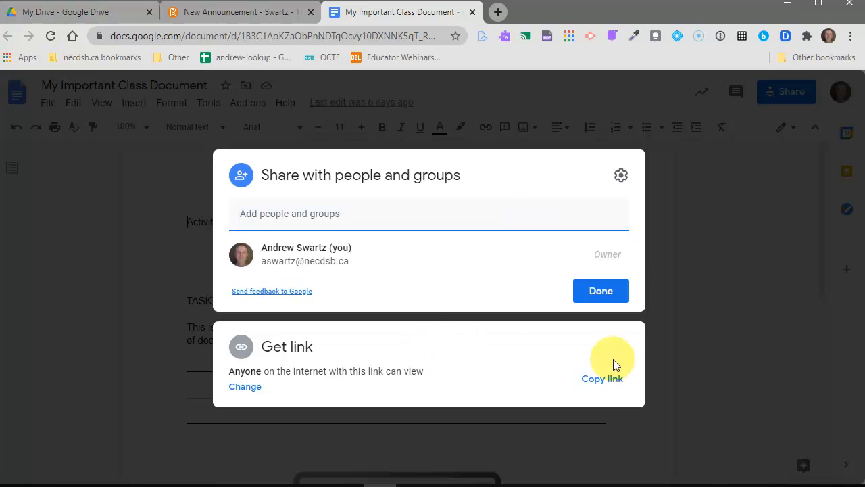
pyautogui.click(604, 379)
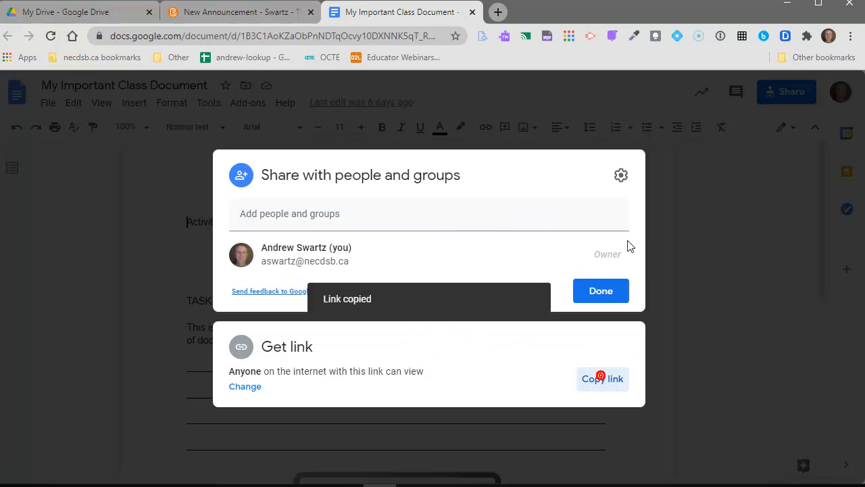
pyautogui.click(252, 22)
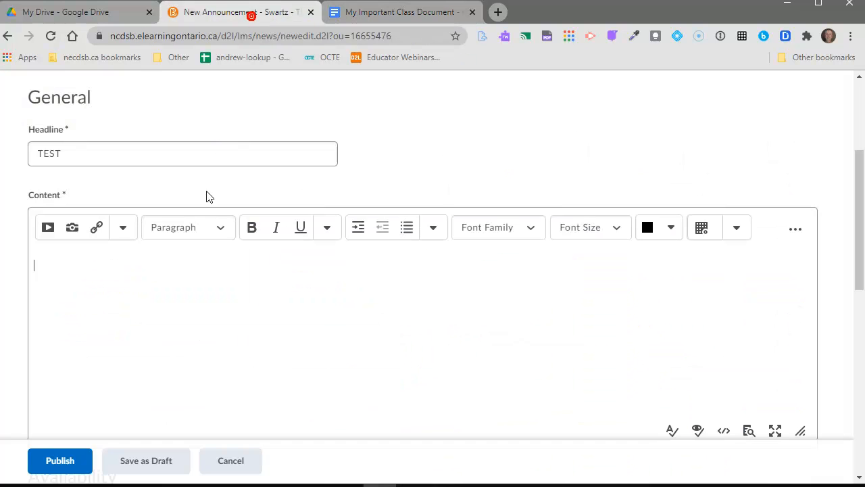
# - Add a URL quicklink using the pasted Docs address with its ending changed to /copy
pyautogui.click(97, 230)
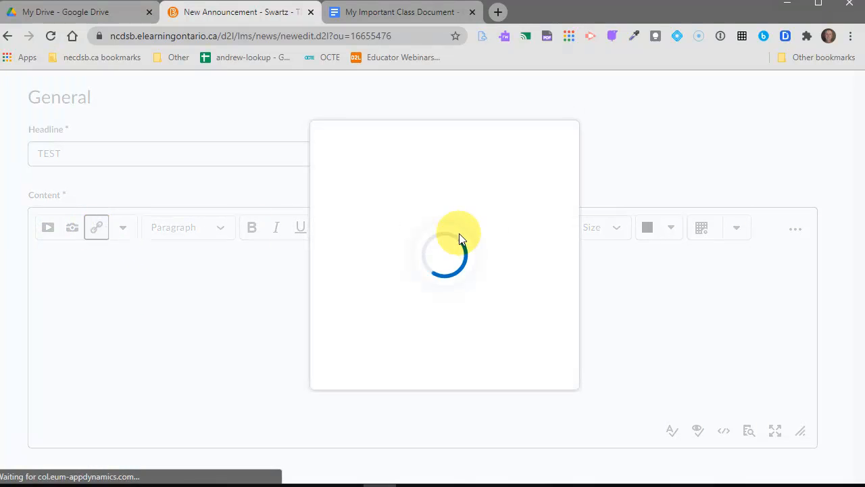
pyautogui.scroll(-1, 469, 241)
pyautogui.scroll(-5, 469, 241)
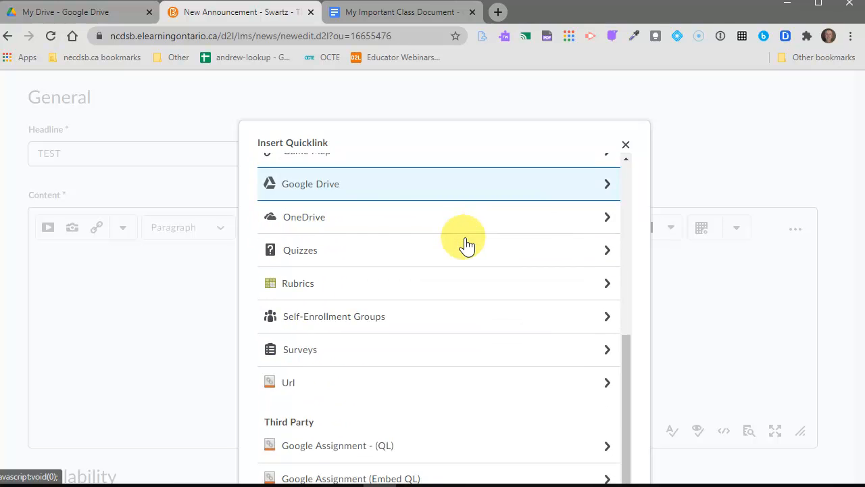
pyautogui.click(408, 347)
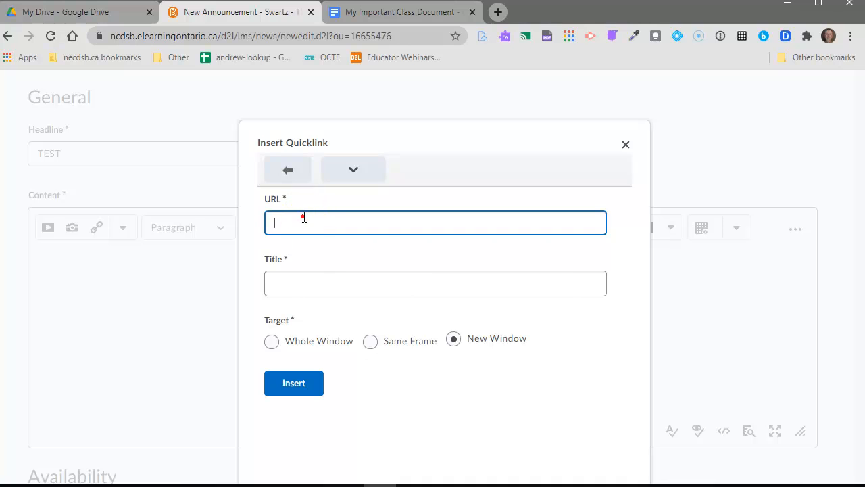
pyautogui.click(305, 219)
pyautogui.hotkey('ctrl', 'v')
pyautogui.press('BackSpace')
pyautogui.press('BackSpace')
pyautogui.press('BackSpace')
pyautogui.press('BackSpace')
pyautogui.press('BackSpace')
pyautogui.press('BackSpace')
pyautogui.press('BackSpace')
pyautogui.press('BackSpace')
pyautogui.press('BackSpace')
pyautogui.press('BackSpace')
pyautogui.press('BackSpace')
pyautogui.press('BackSpace')
pyautogui.press('BackSpace')
pyautogui.press('BackSpace')
pyautogui.press('BackSpace')
pyautogui.press('BackSpace')
pyautogui.write('cop')
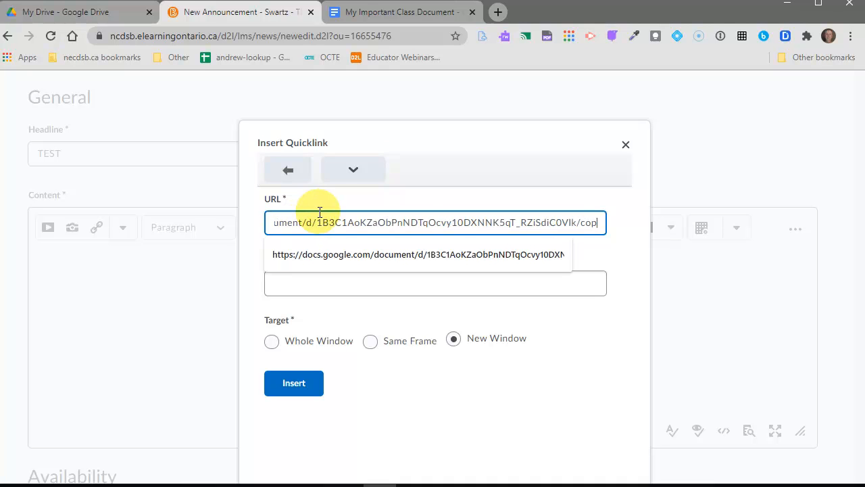
pyautogui.write('y')
# - Title the quicklink 'My Important Class Document', insert it, and publish the announcement
pyautogui.click(335, 285)
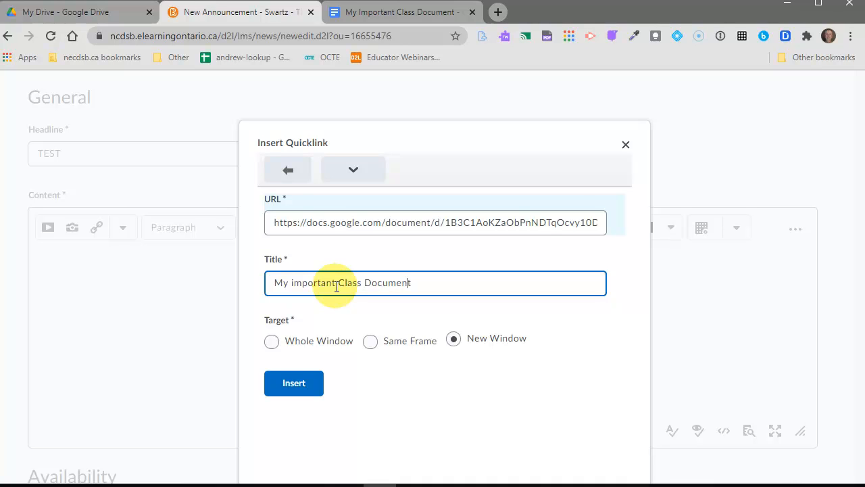
pyautogui.press('BackSpace')
pyautogui.write('I')
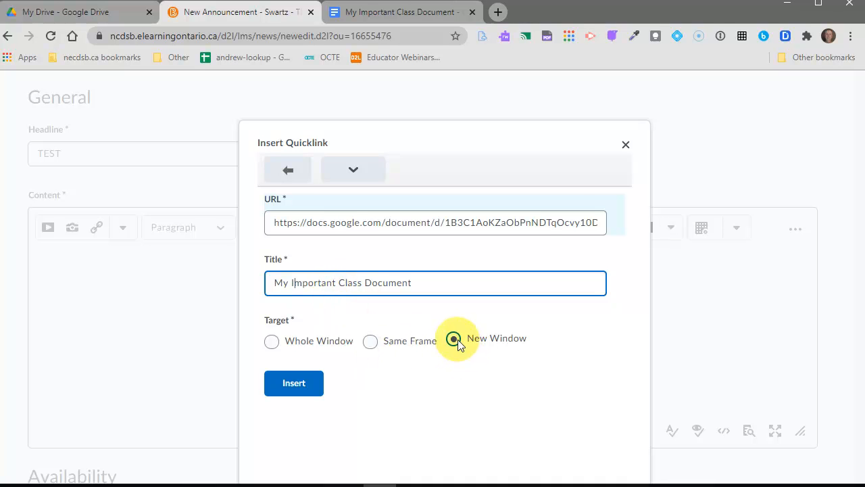
pyautogui.click(309, 384)
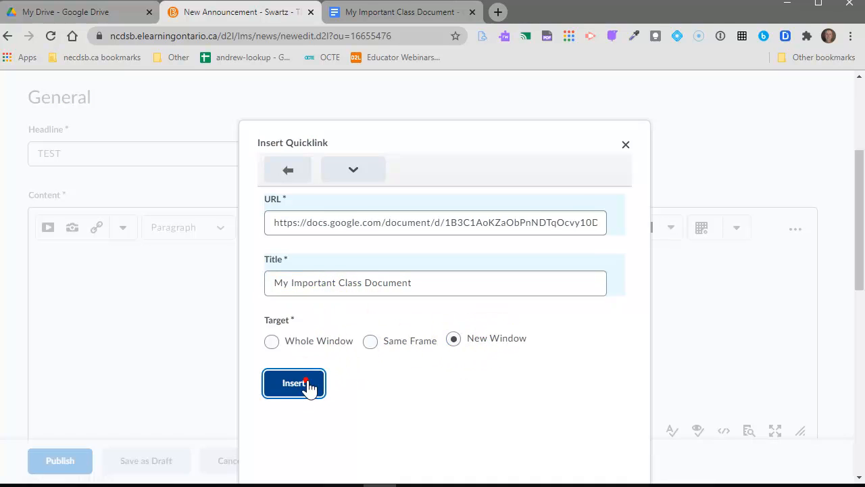
pyautogui.click(158, 327)
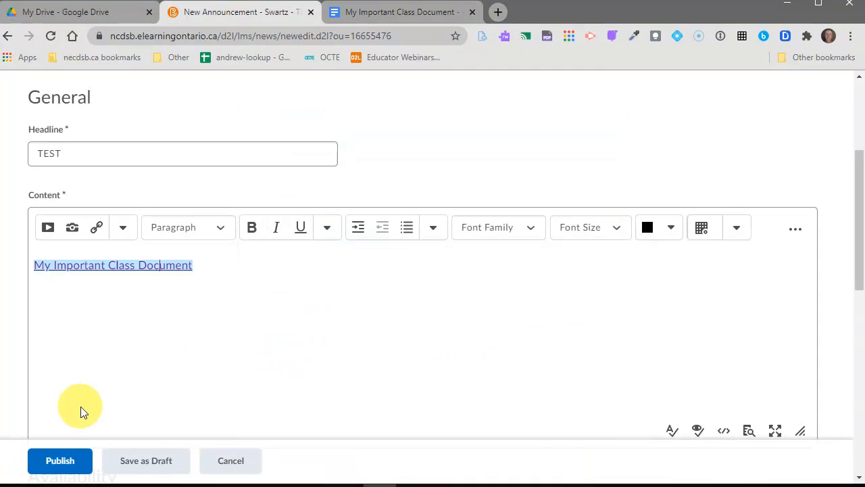
pyautogui.click(52, 461)
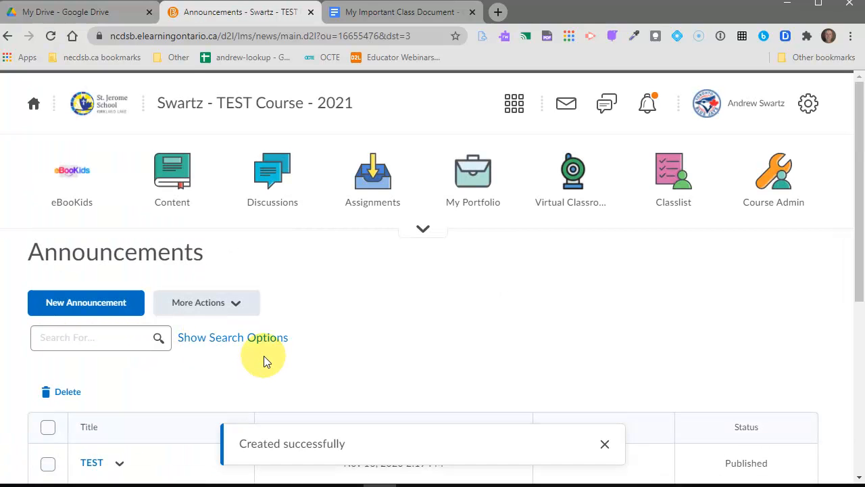
# - Test the My Important Class Document quicklink, which opens the Google Docs Copy document page, then close it
pyautogui.scroll(-2, 264, 355)
pyautogui.scroll(-2, 262, 355)
pyautogui.click(160, 238)
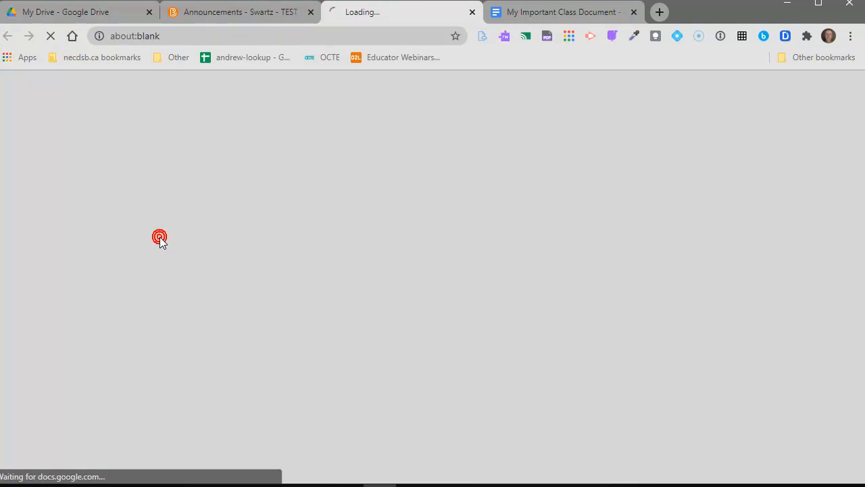
pyautogui.click(473, 12)
# - Return to the course homepage and bring the Notepad notes back to the front
pyautogui.scroll(3, 277, 172)
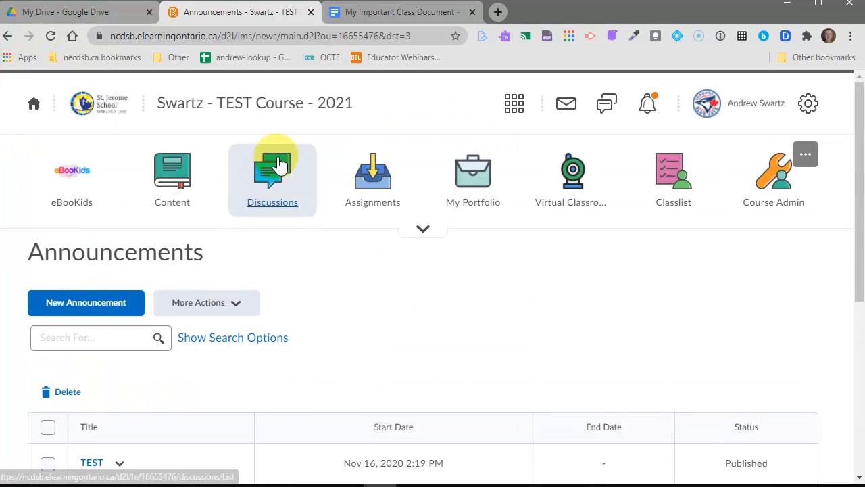
pyautogui.click(281, 110)
pyautogui.scroll(-2, 173, 476)
pyautogui.click(148, 485)
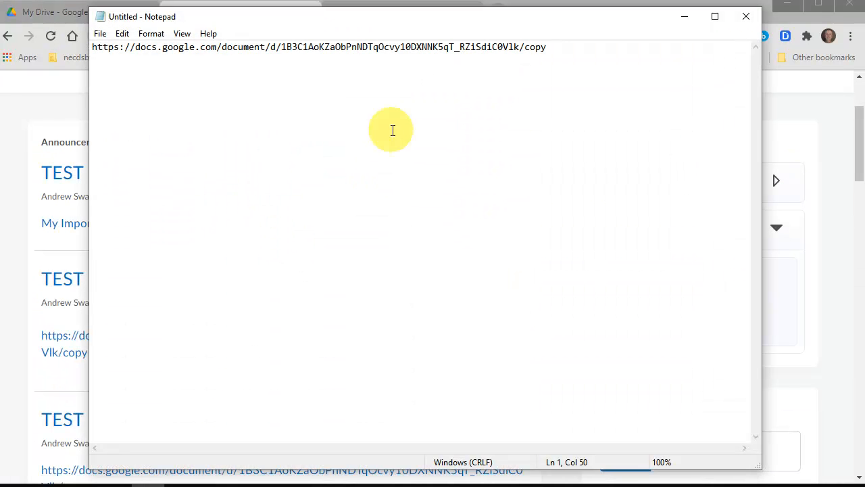
# - Paste the sharing URL on line 3, change its ending to /copy, and cut that line
pyautogui.click(583, 49)
pyautogui.press('Return')
pyautogui.press('Return')
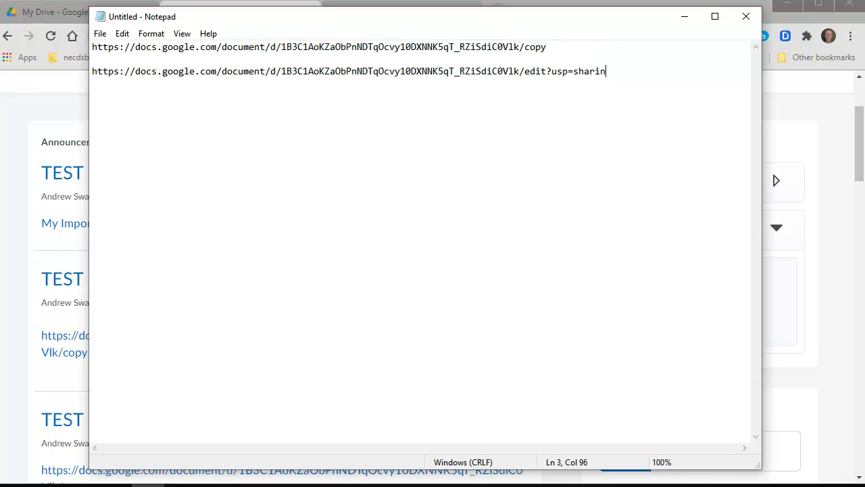
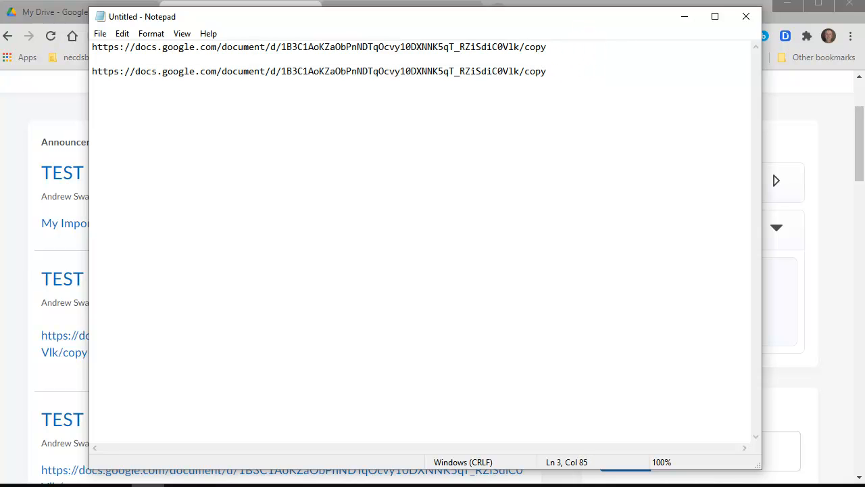
pyautogui.hotkey('shift', 'Home')
pyautogui.hotkey('ctrl', 'x')
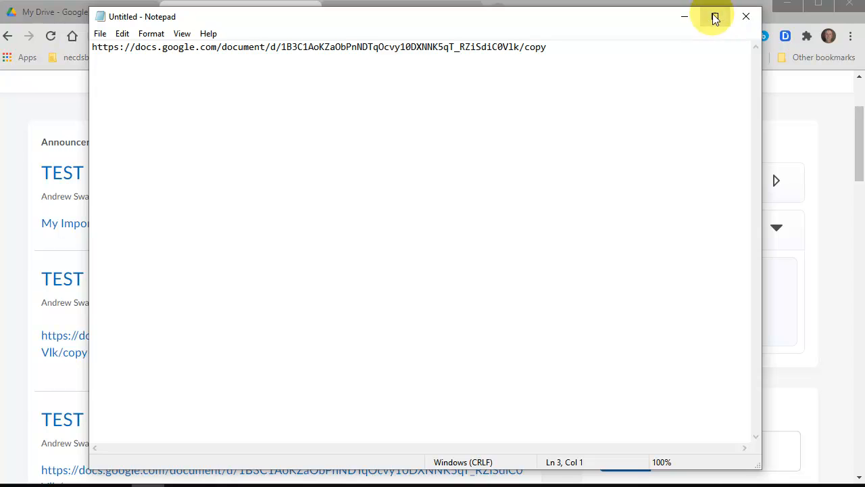
# - Minimize Notepad to get back to the D2L course homepage
pyautogui.click(684, 16)
pyautogui.scroll(1, 416, 176)
pyautogui.scroll(1, 318, 233)
pyautogui.scroll(-2, 222, 289)
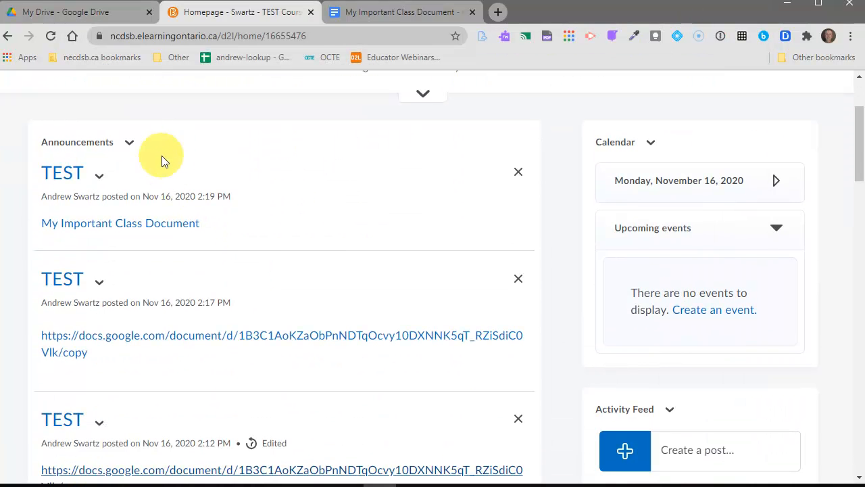
# - Start a new announcement from the Announcements widget menu
pyautogui.click(129, 144)
pyautogui.click(162, 213)
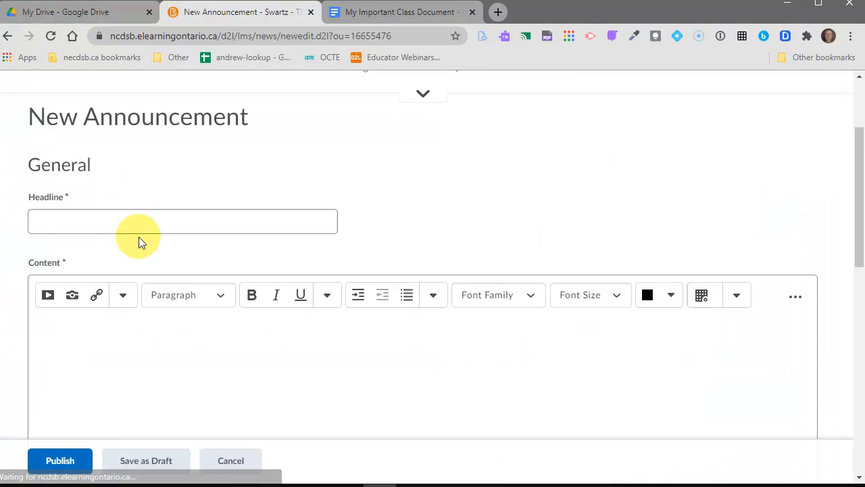
pyautogui.scroll(-1, 137, 241)
# - Insert a URL quicklink pointing to the document's /copy address and move on to its title
pyautogui.click(96, 228)
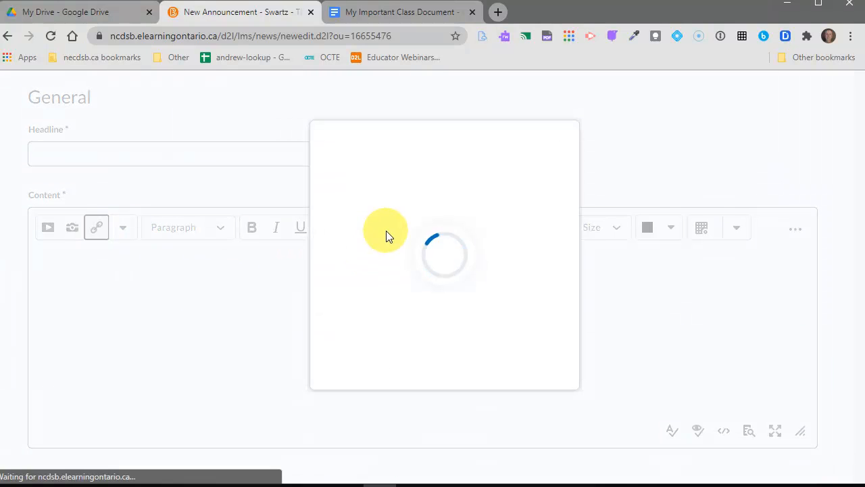
pyautogui.scroll(-3, 391, 239)
pyautogui.scroll(-3, 389, 257)
pyautogui.click(332, 380)
pyautogui.click(322, 223)
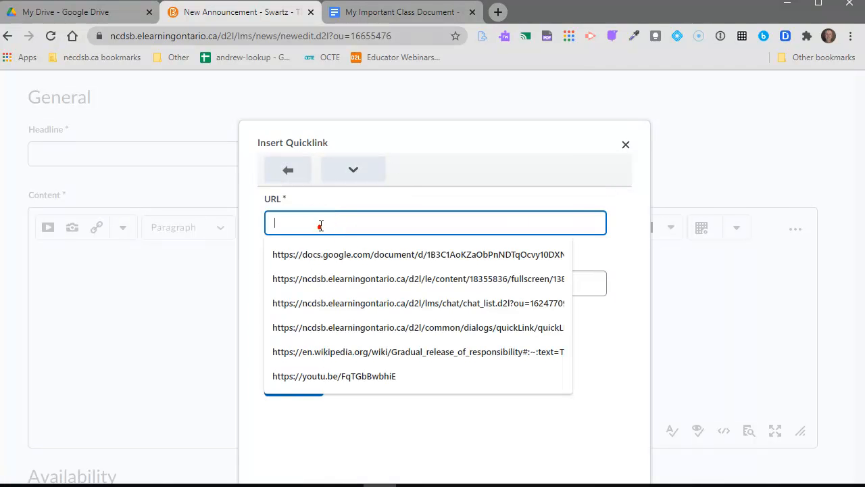
pyautogui.hotkey('ctrl', 'v')
pyautogui.press('BackSpace')
pyautogui.press('BackSpace')
pyautogui.press('BackSpace')
pyautogui.press('BackSpace')
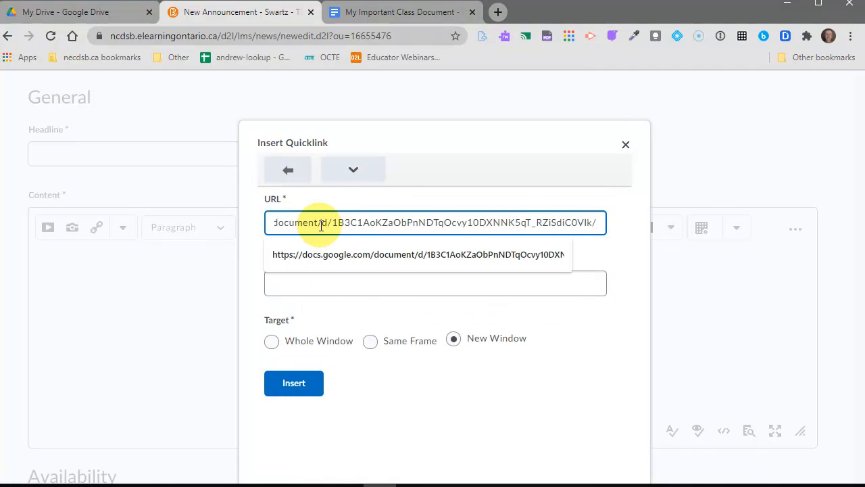
pyautogui.write('copy')
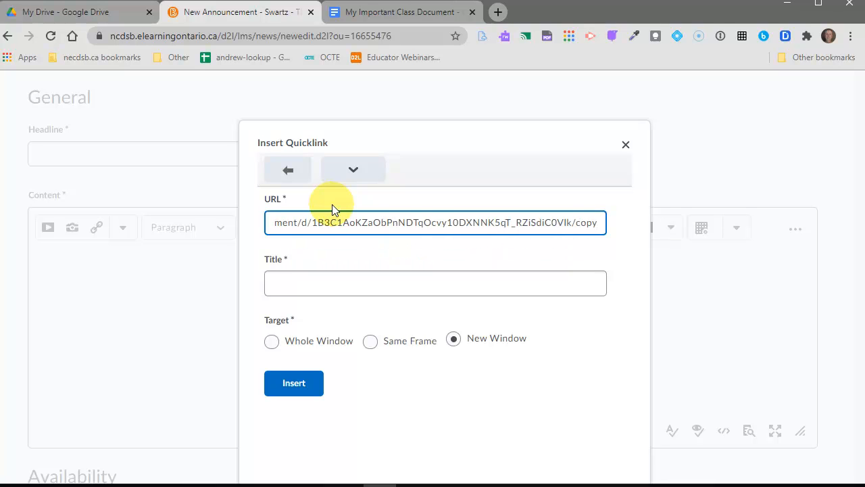
pyautogui.click(279, 279)
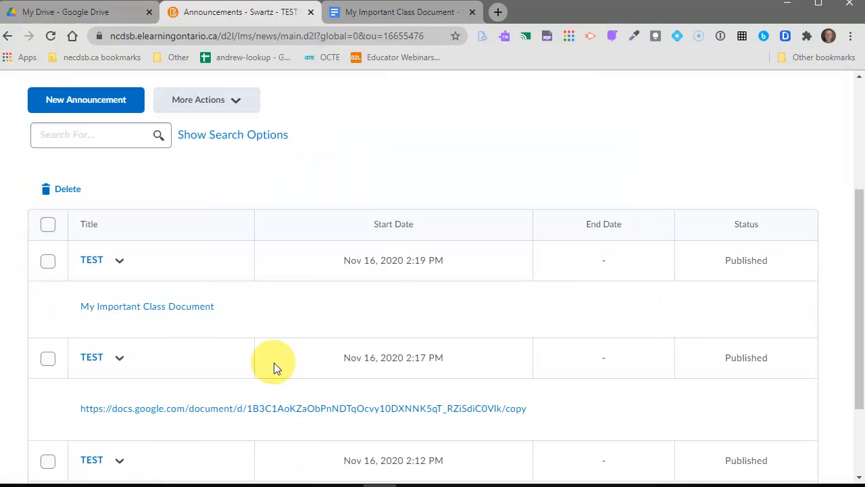
pyautogui.click(196, 308)
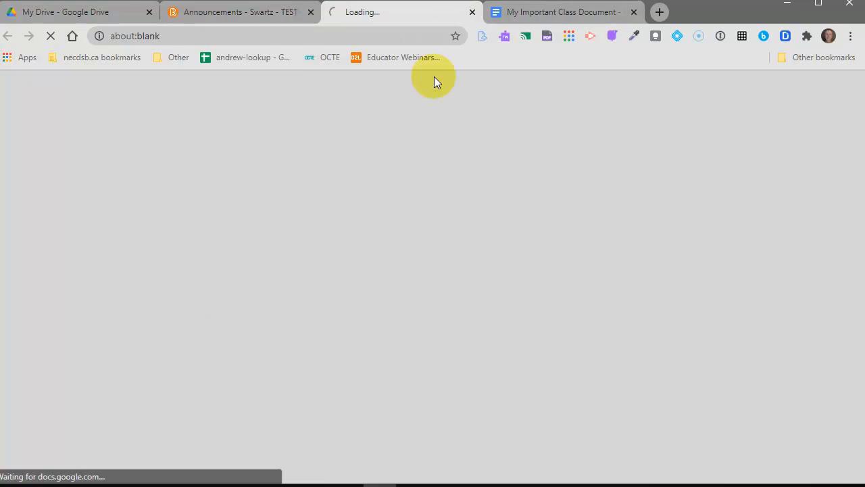
pyautogui.click(472, 12)
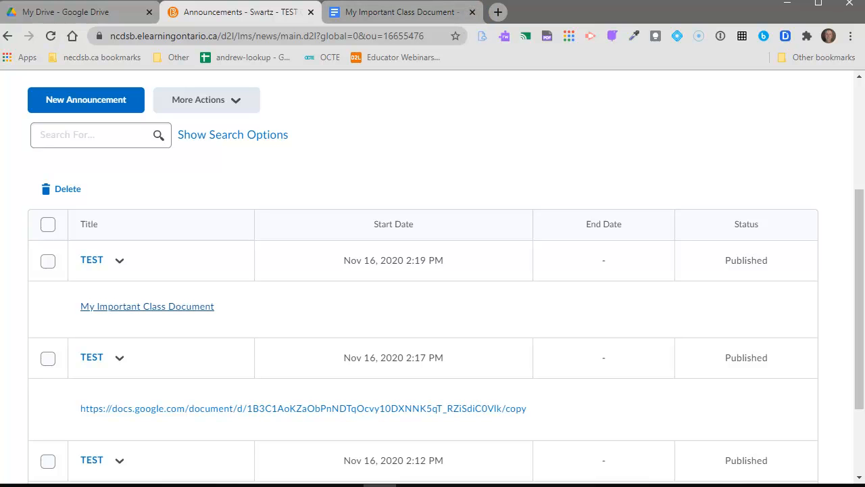
pyautogui.moveTo(413, 485)
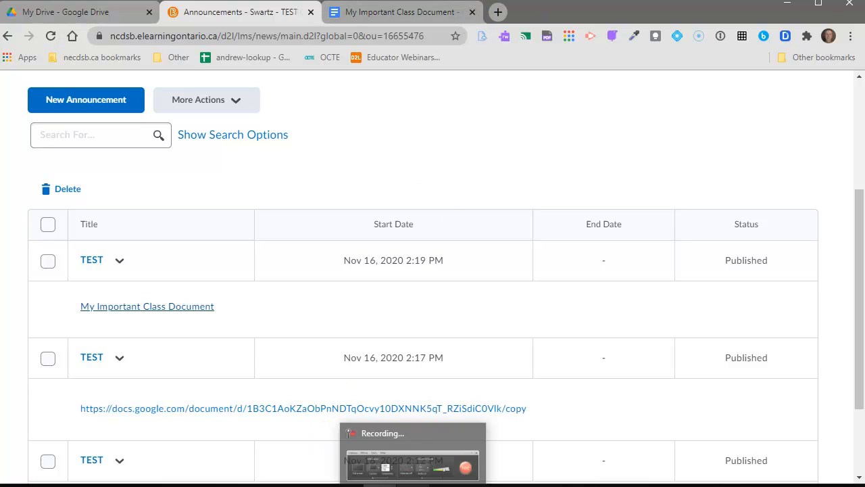